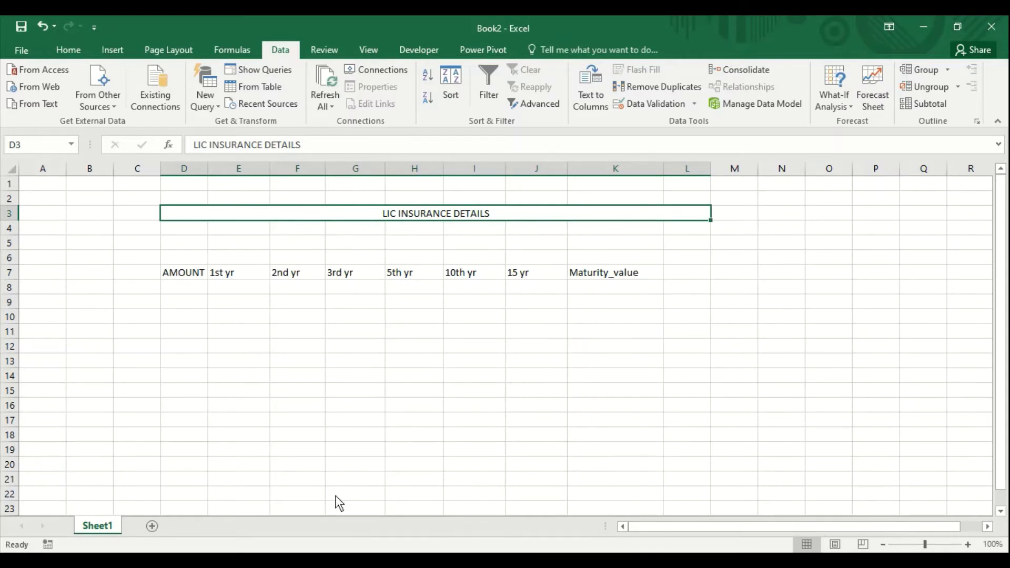
- Widen column D so the AMOUNT heading fits, then select cell E8
click(187, 279)
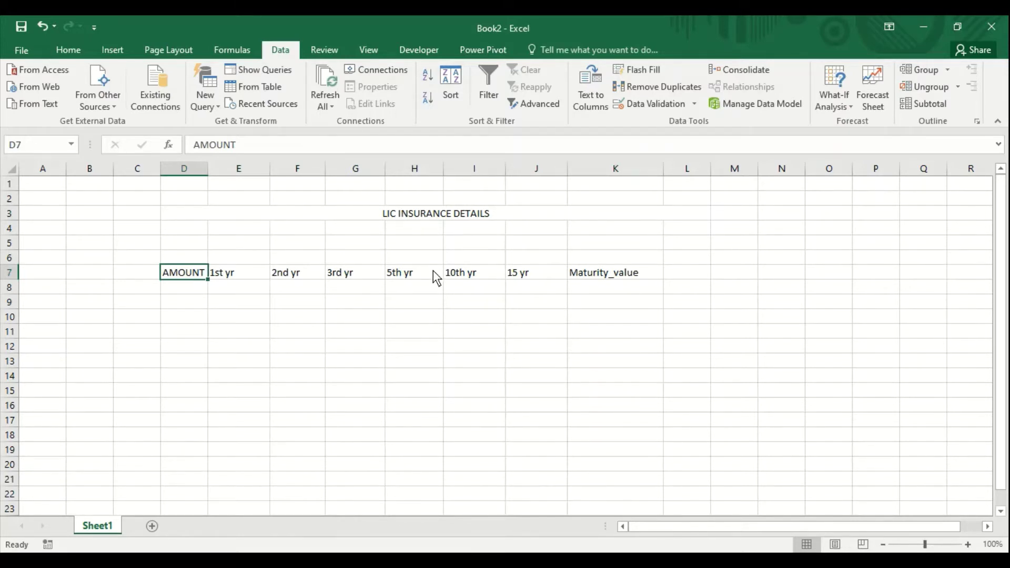
drag(208, 168, 219, 169)
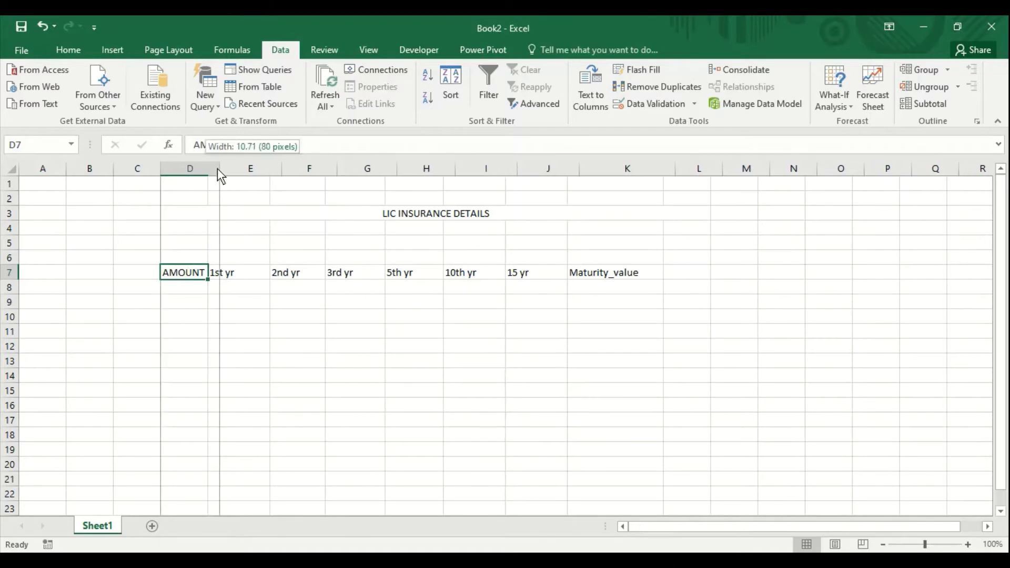
click(218, 291)
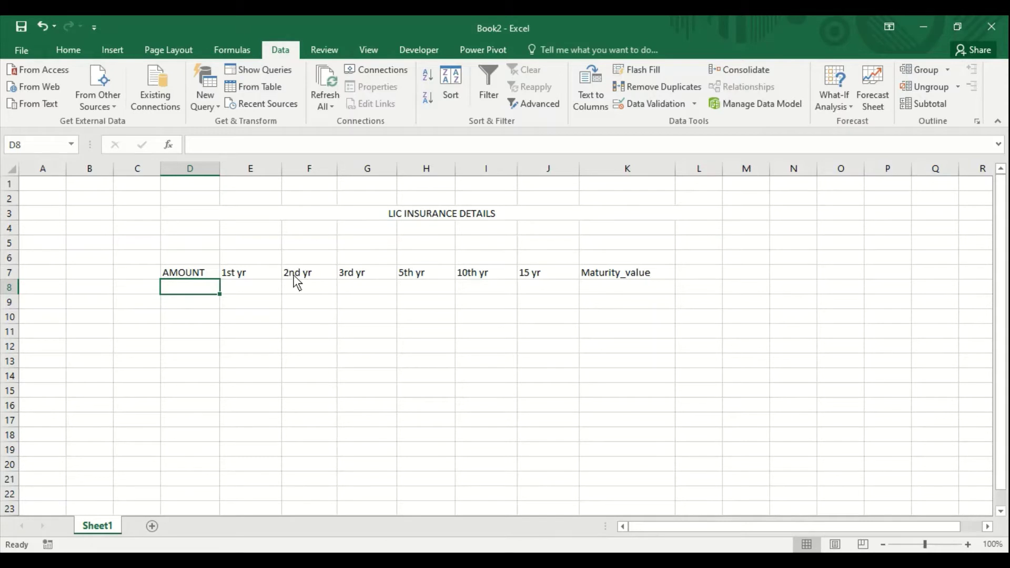
click(251, 287)
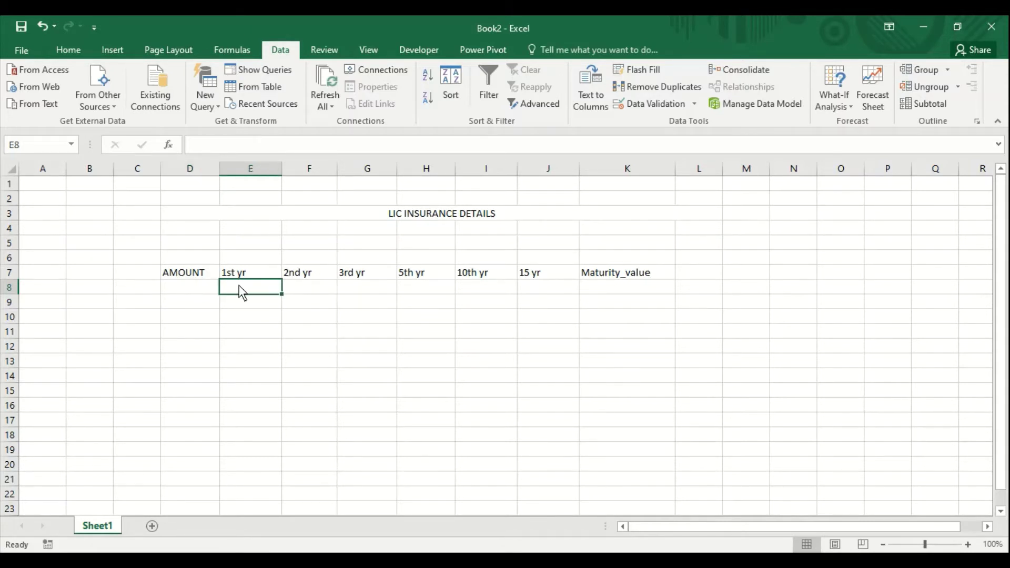
- Enter =D8*5%, =D8*10% and =D8*15% in E8, F8 and G8
text(=)
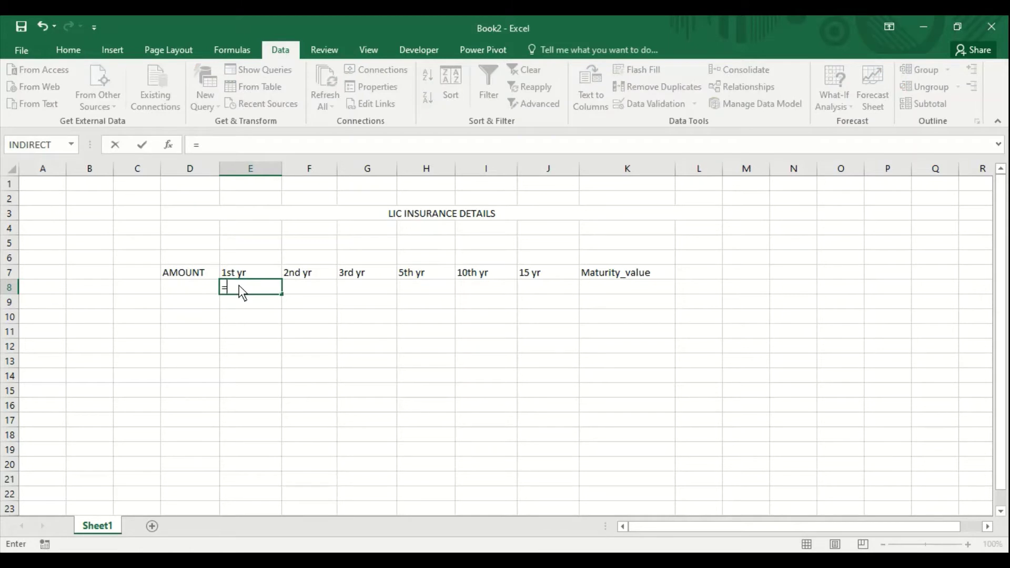
key(Left)
text(*)
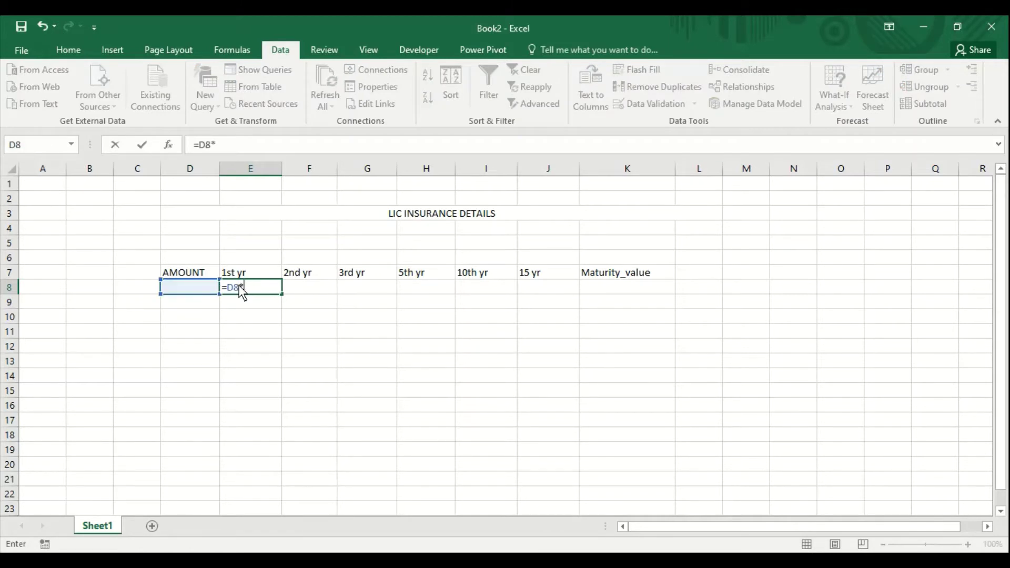
text(5%)
key(Return)
key(Up)
key(Right)
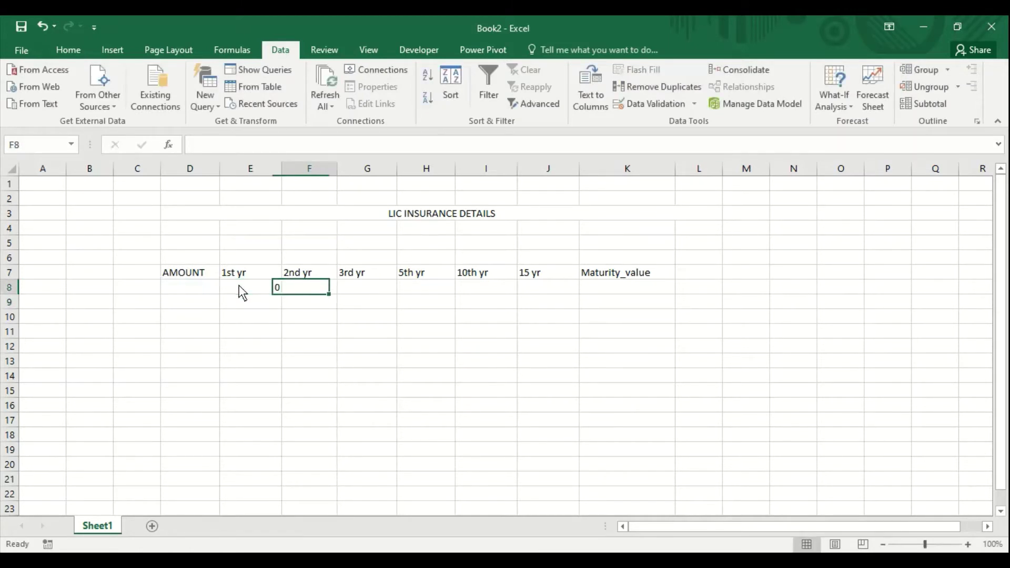
text(=)
key(Left)
key(Left)
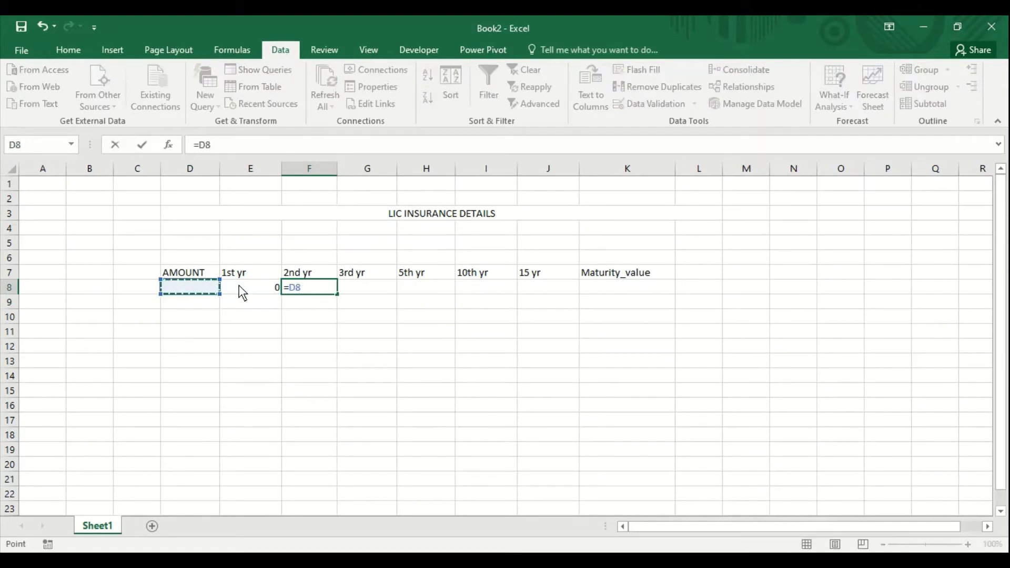
text(*)
text(10%)
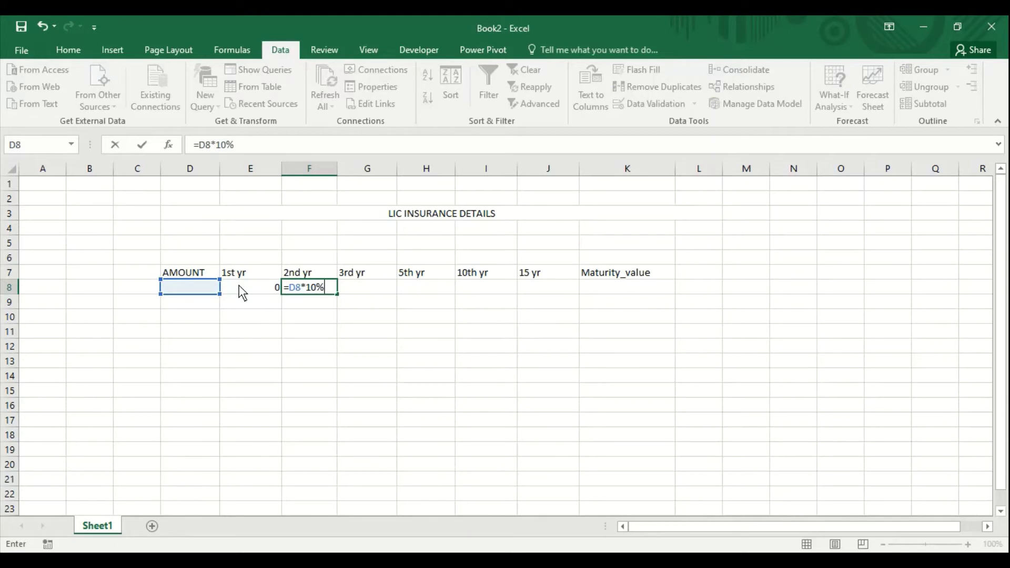
key(Tab)
text(=)
key(Left)
key(Left)
key(Left)
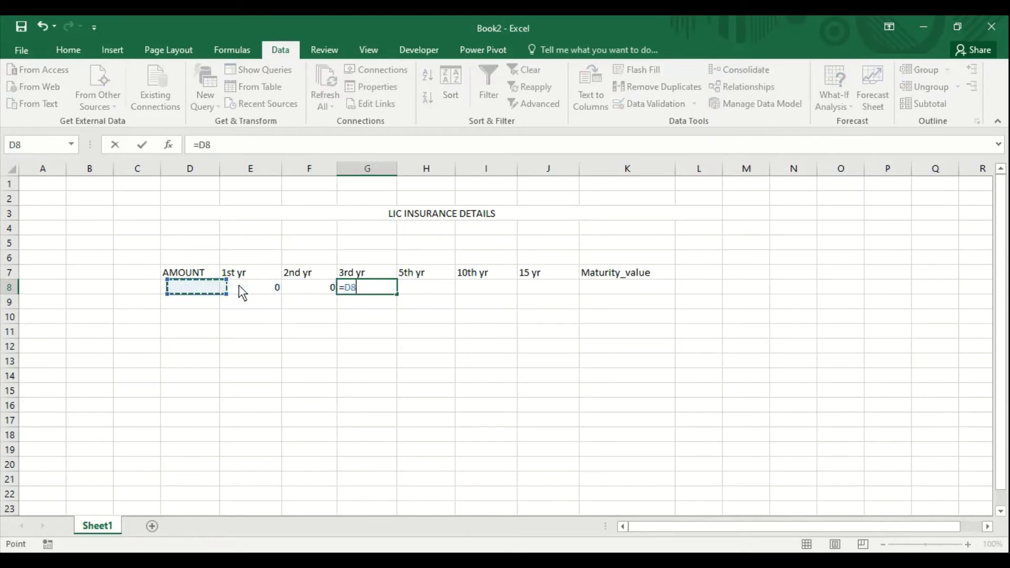
text(*)
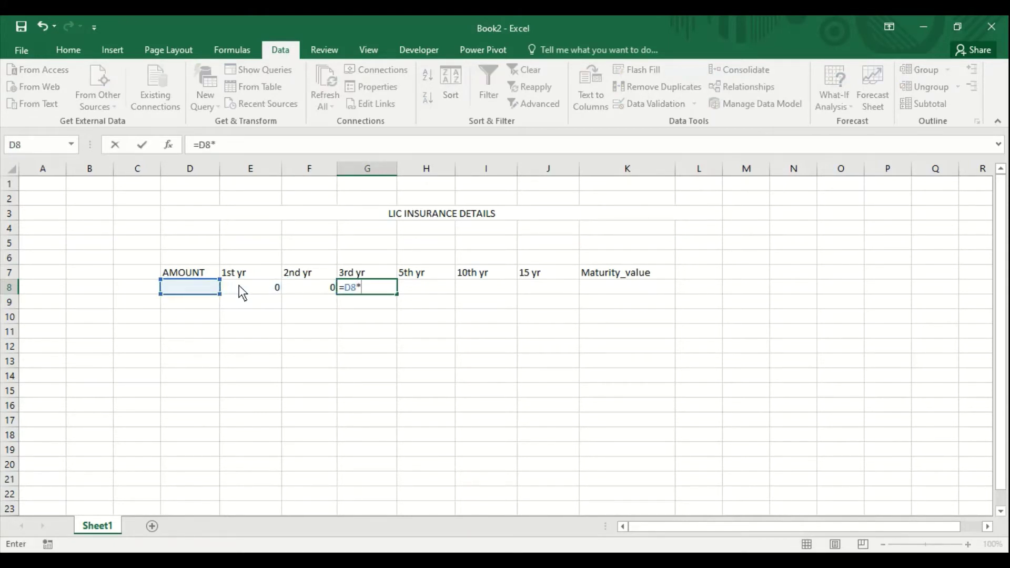
text(15)
text(%)
key(Tab)
- Enter =D8*25%, =D8*50% and =D8*70 in H8, I8 and J8
text(=)
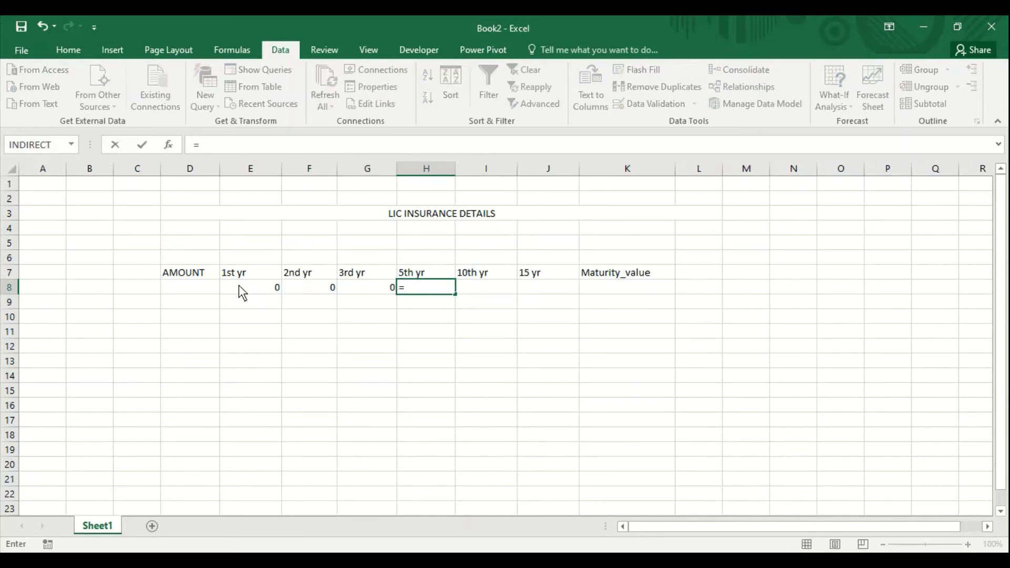
key(Left)
key(Left)
key(Left)
key(Left)
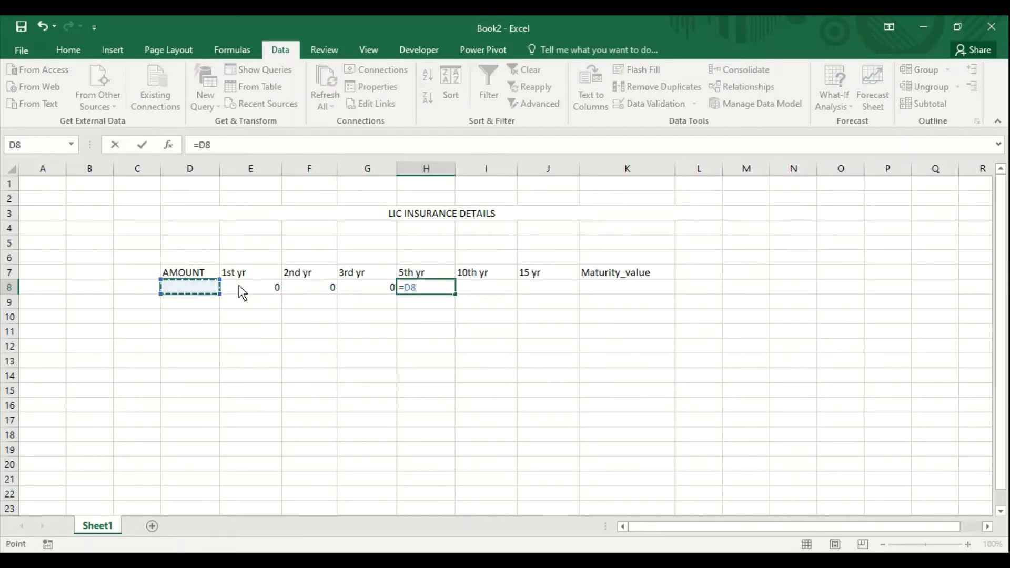
text(*25%)
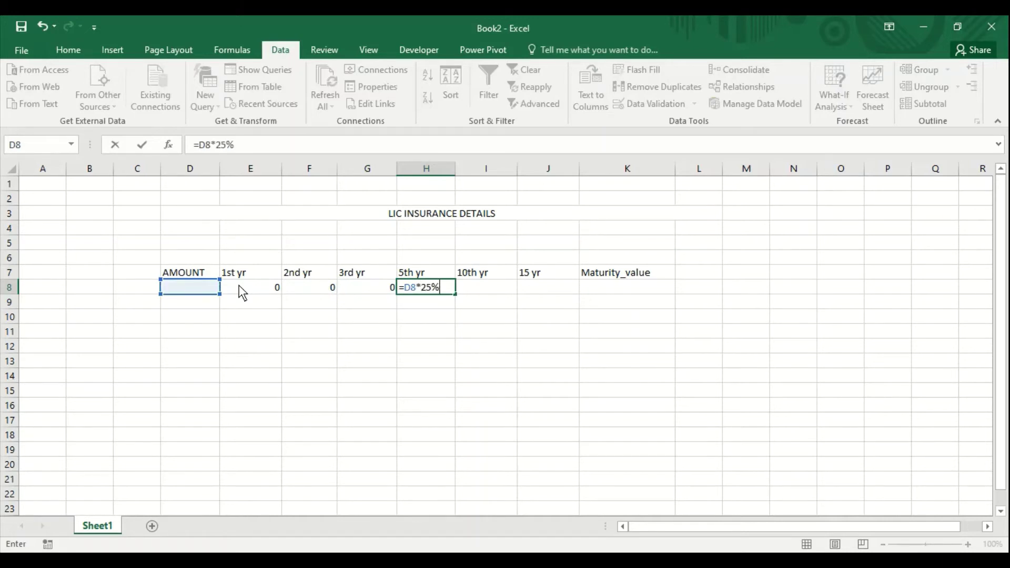
key(Tab)
text(=)
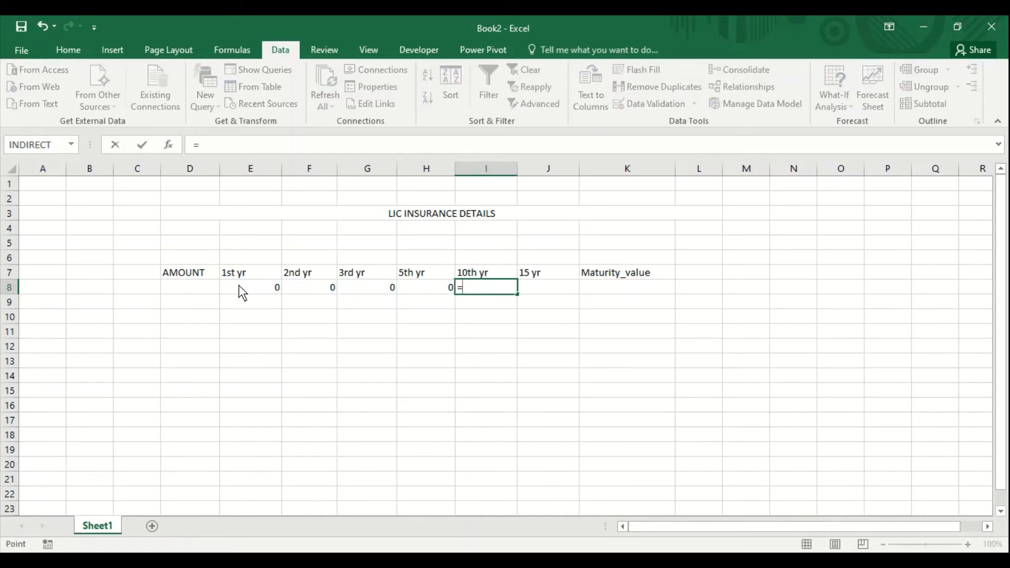
key(Left)
key(Left)
key(Left)
key(Left)
text(*)
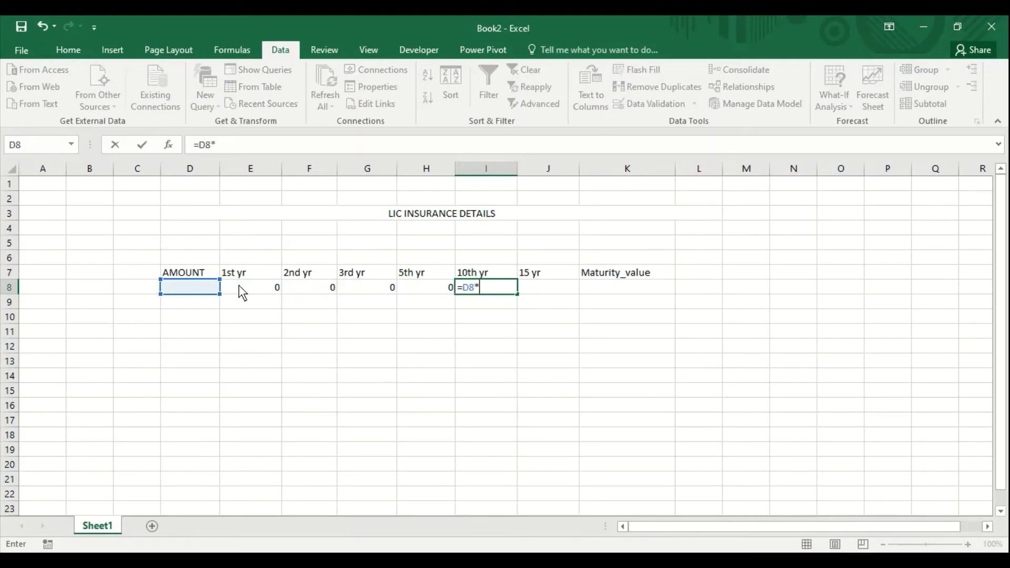
text(50%)
key(Return)
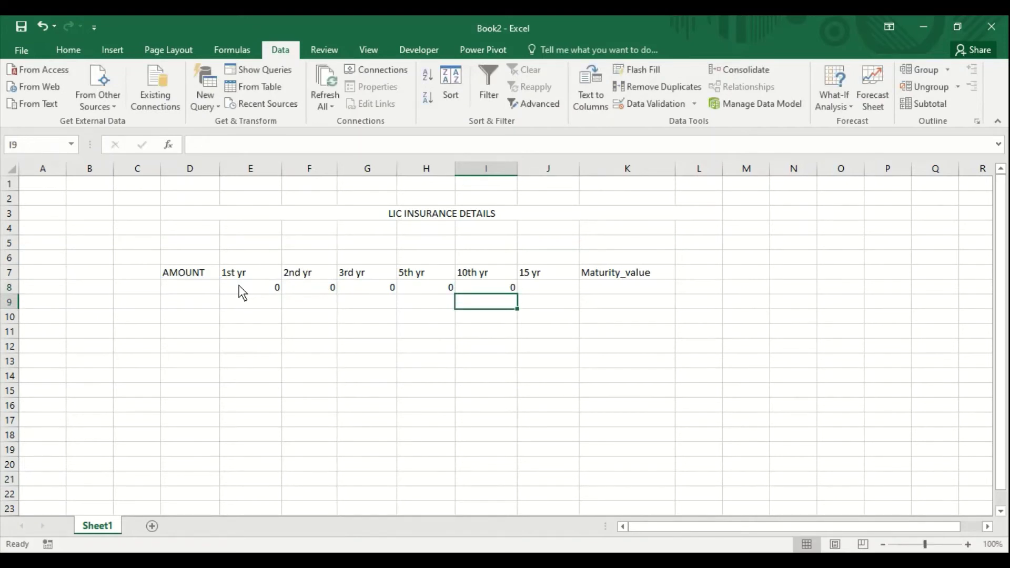
key(Up)
key(Right)
text(=)
key(Left)
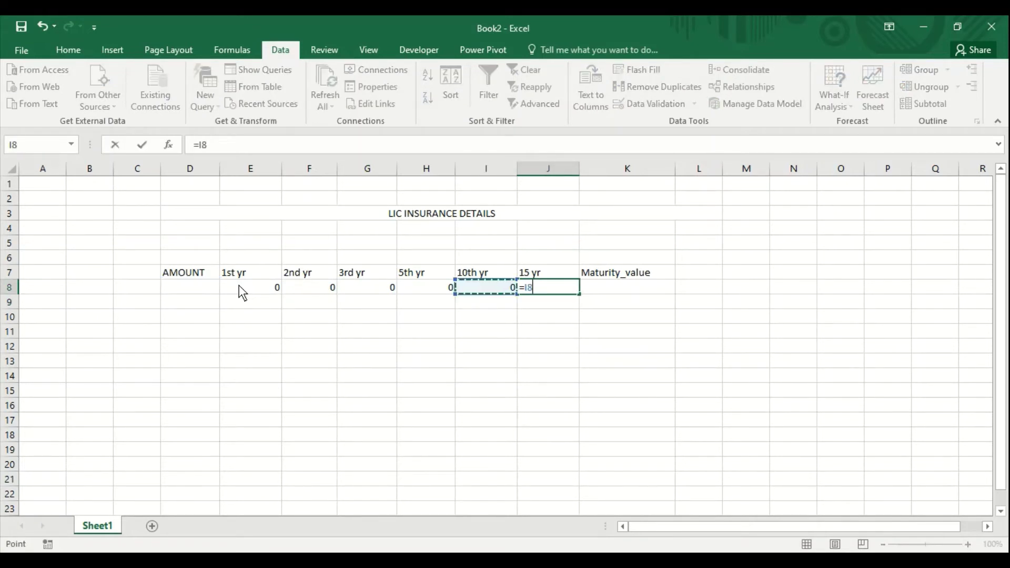
key(Left)
key(Left)
key(Left)
text(*)
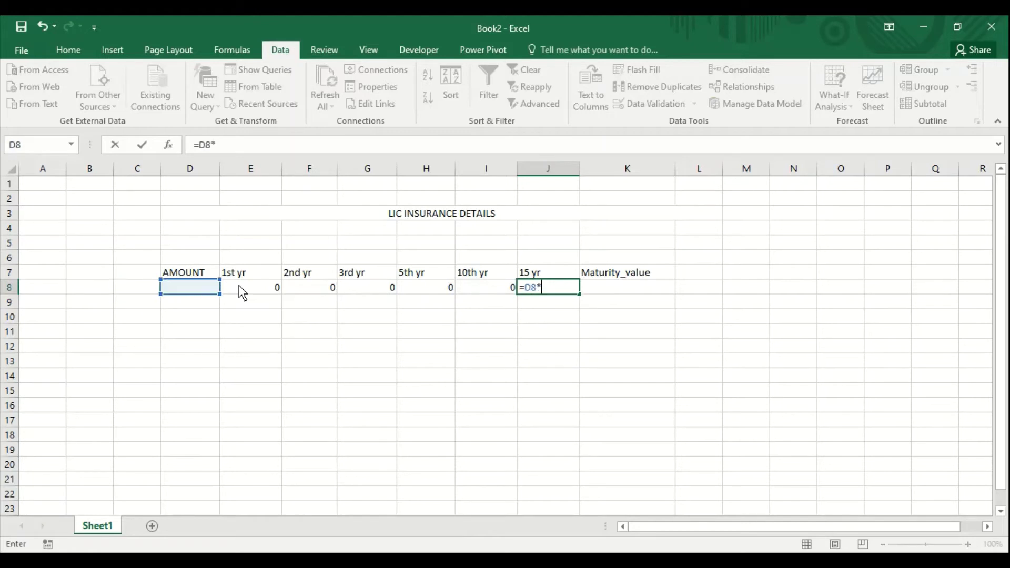
text(70)
key(Return)
- Enter =D8+E8+F8+G8+H8+I8+J8 in K8 to total the amount and all yearly returns
key(Up)
key(Right)
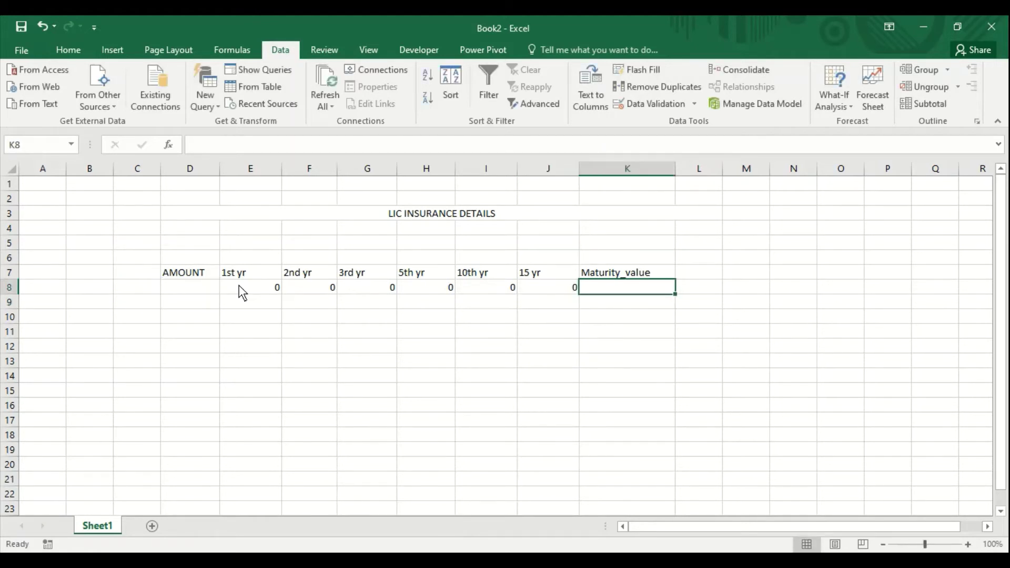
text(=)
key(Left)
key(Left)
key(Left)
key(Left)
key(Left)
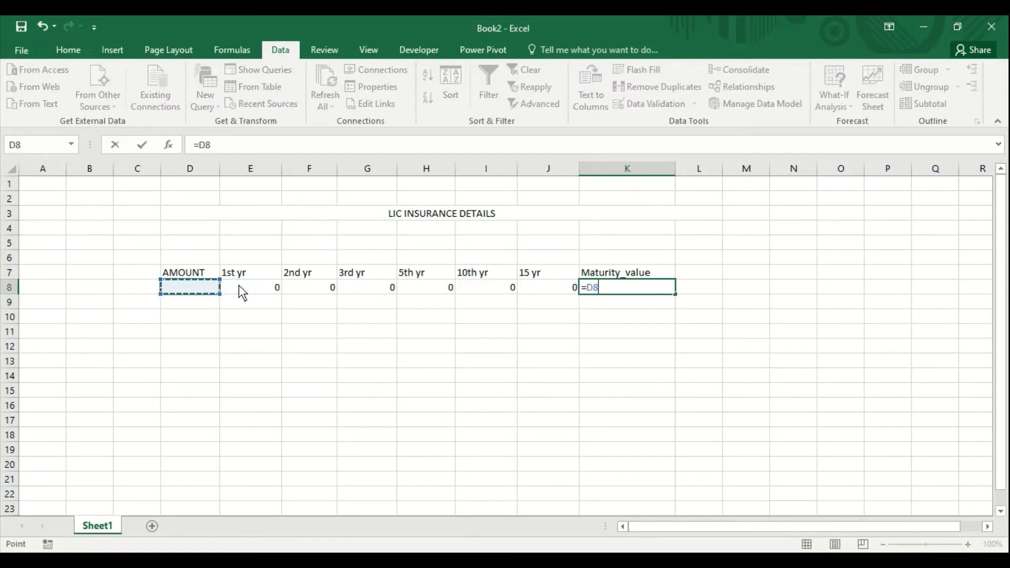
text(+)
key(Right)
key(Left)
key(Left)
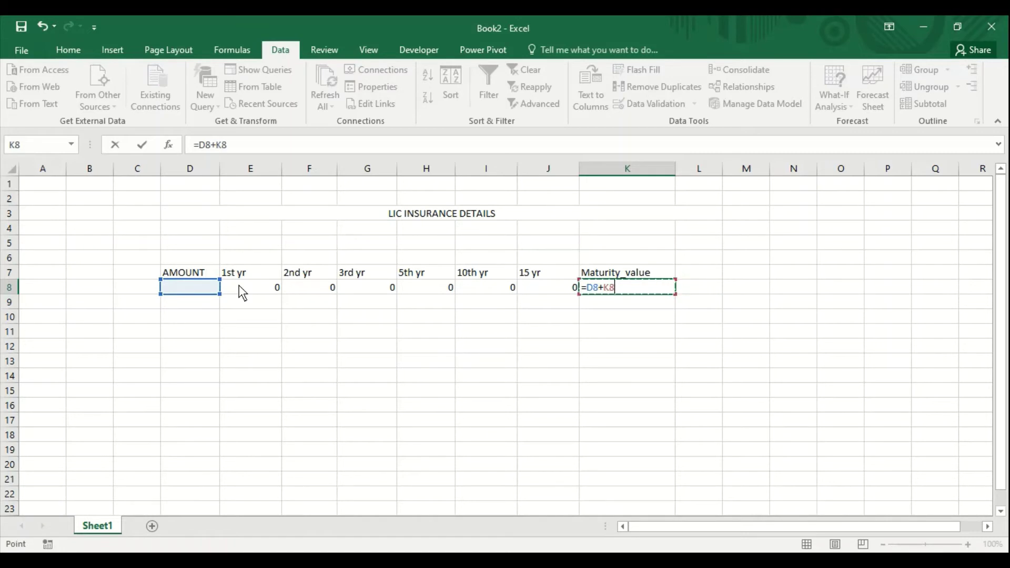
key(Left)
key(Left)
key(Left)
key(Left)
key(Left)
text(+)
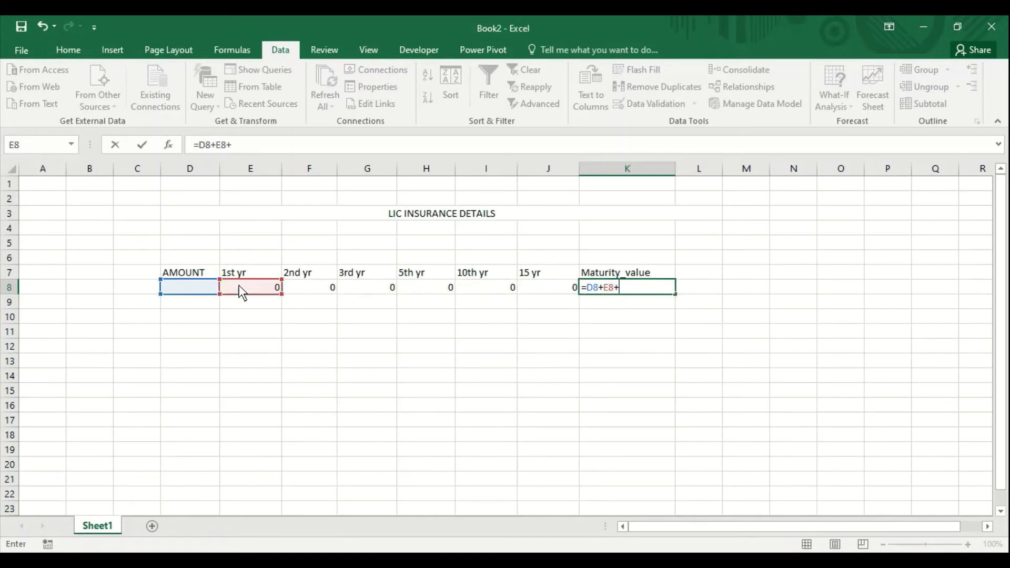
key(Right)
key(Left)
key(Left)
key(Left)
key(Left)
key(Left)
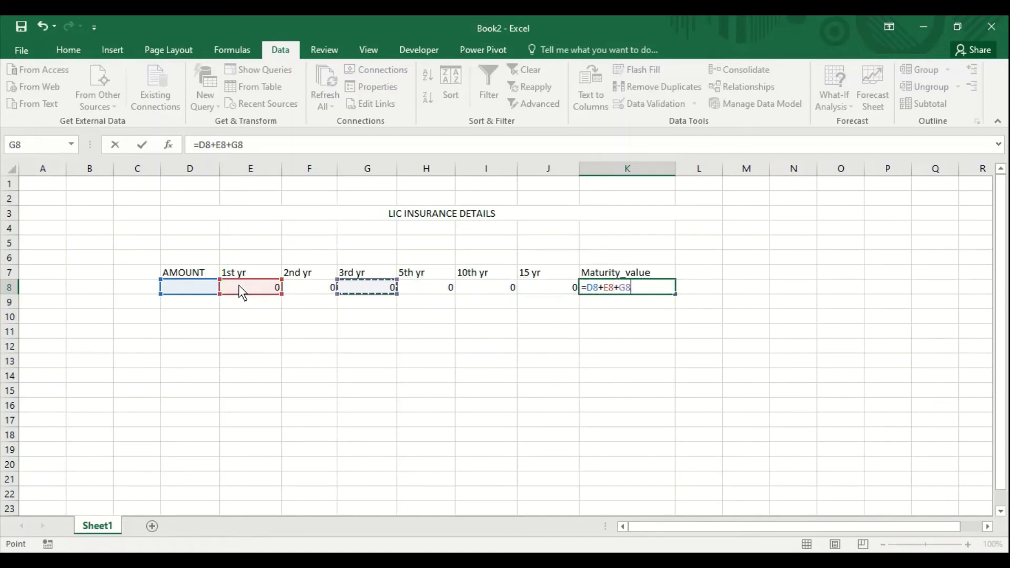
key(Left)
text(+)
key(Right)
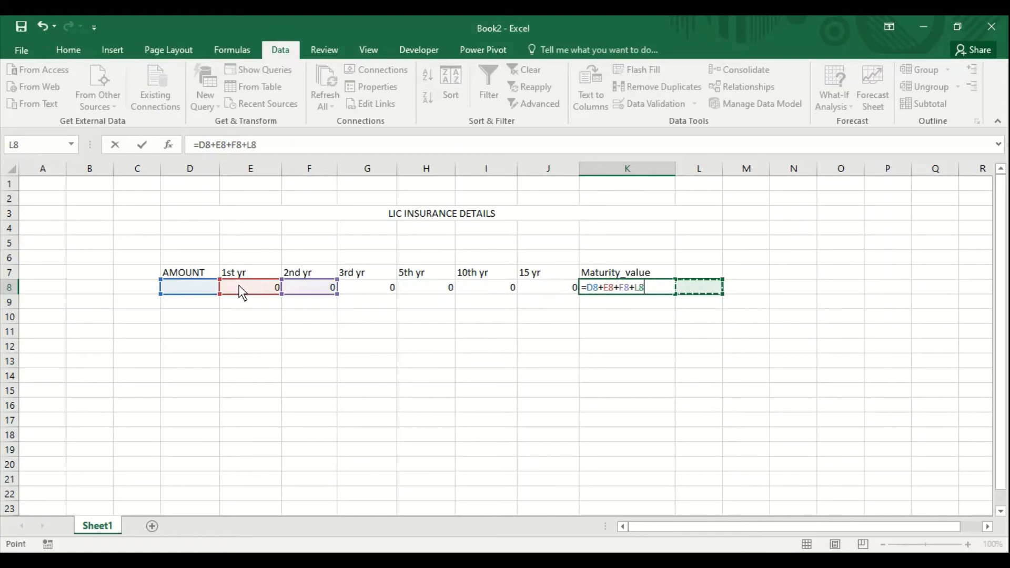
key(Left)
key(Left)
key(Left)
key(Left)
text(+)
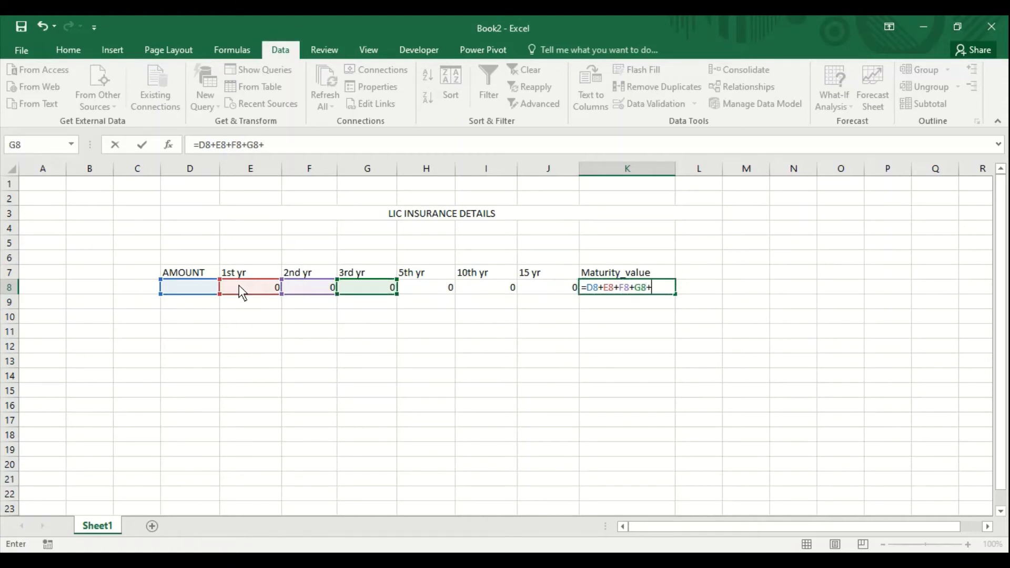
key(Left)
key(Left)
key(Left)
text(+)
key(Left)
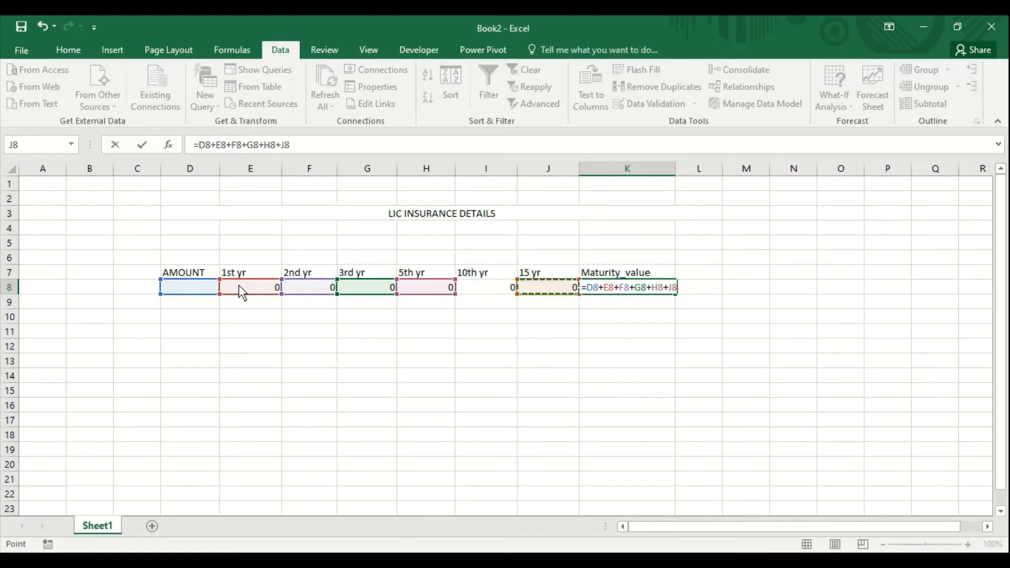
key(Left)
text(+)
key(Left)
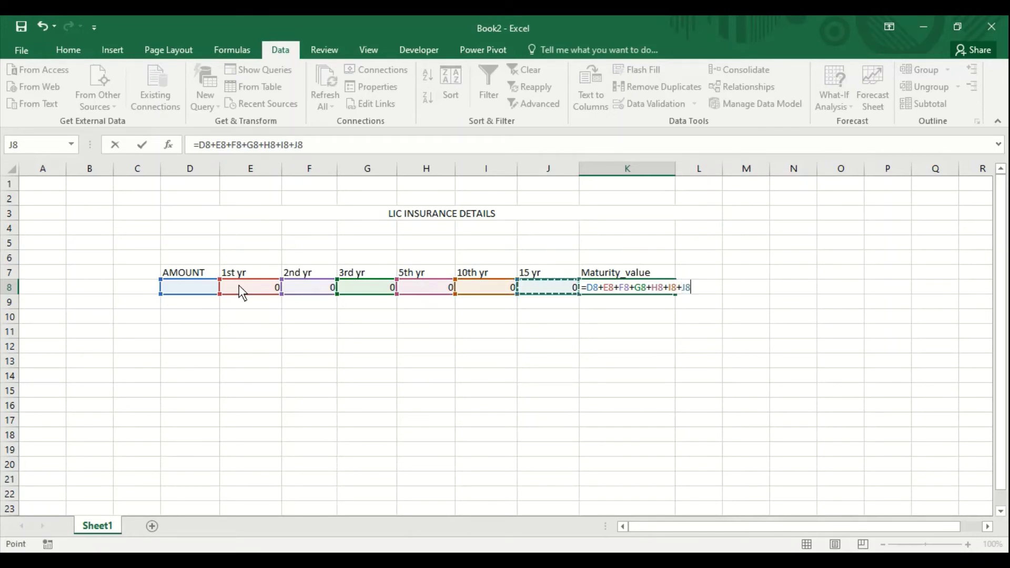
key(Return)
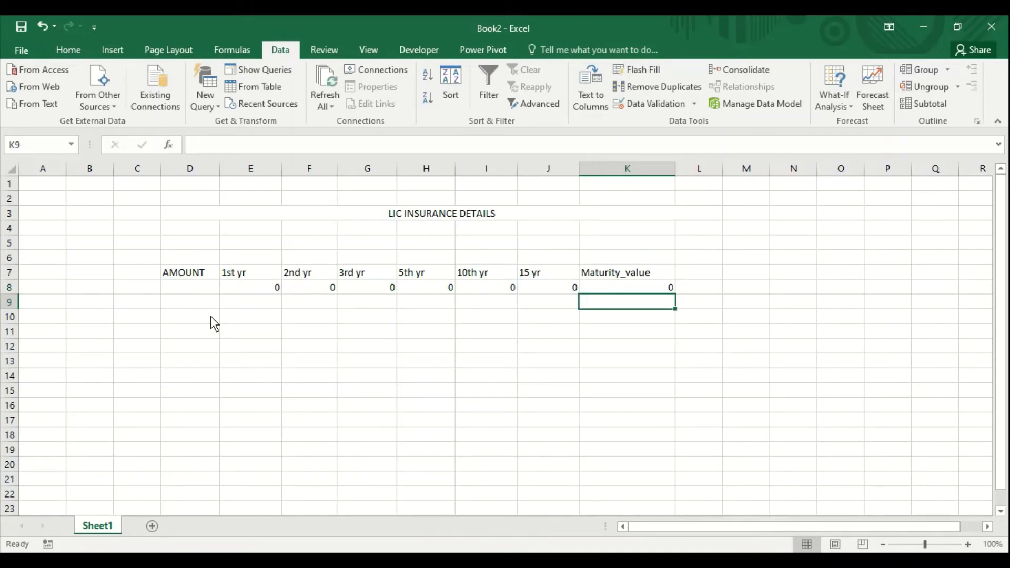
- Enter the amounts 50000, 60000, 70000, 80000, 90000 and 100000 in D9:D14
click(184, 305)
text(500)
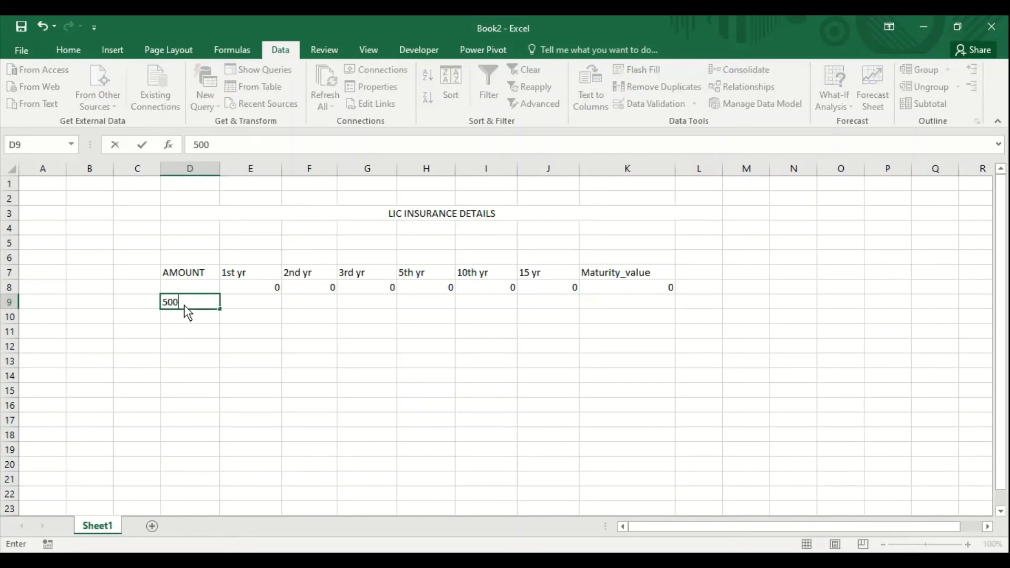
text(00)
key(Return)
text(6)
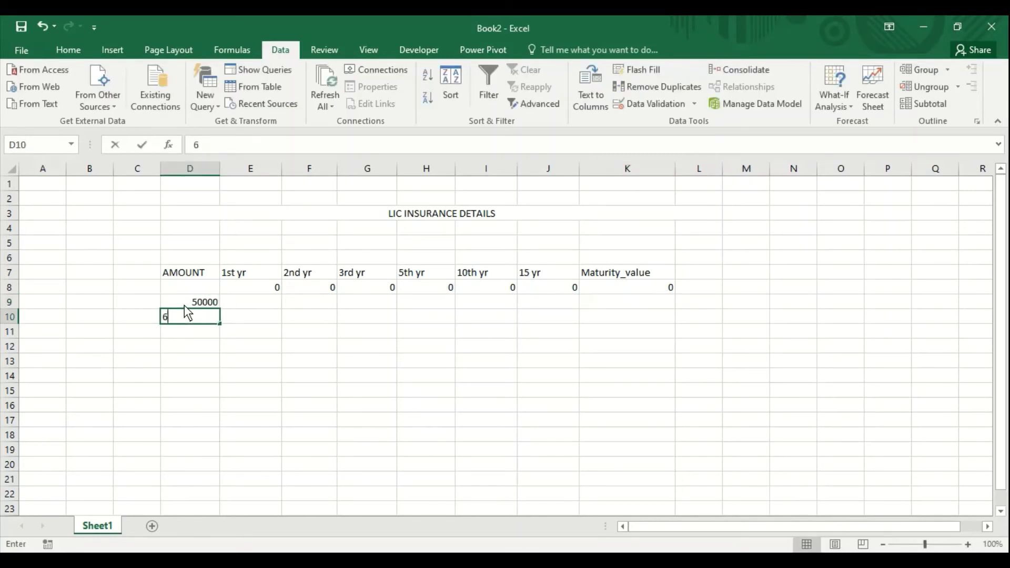
text(0000)
key(Return)
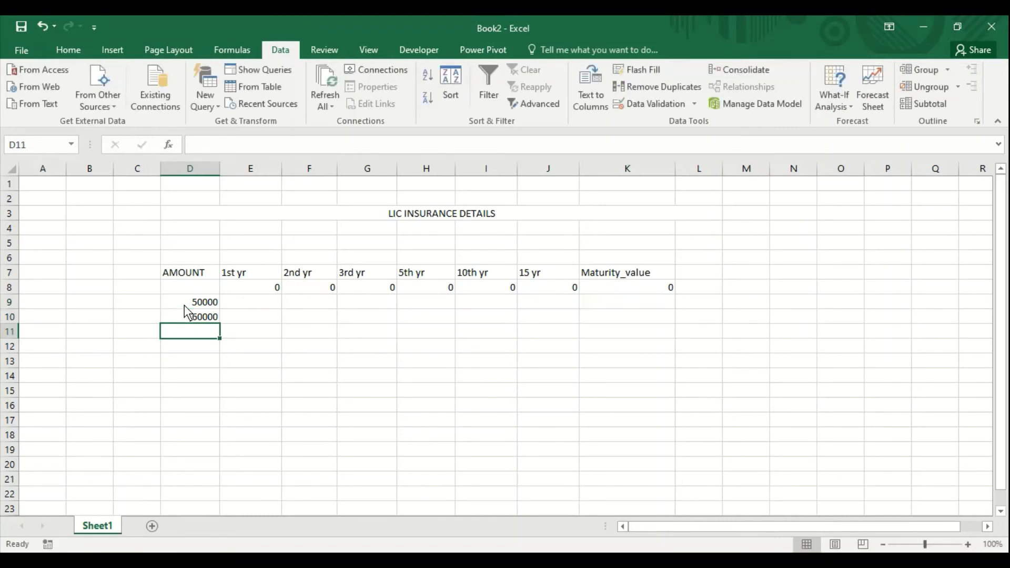
text(70000)
key(Return)
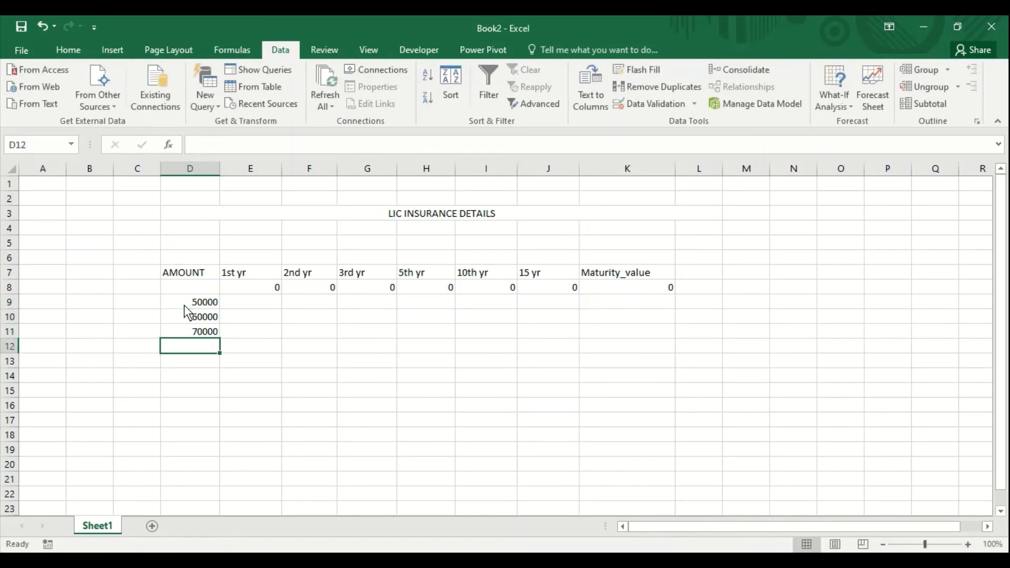
text(80)
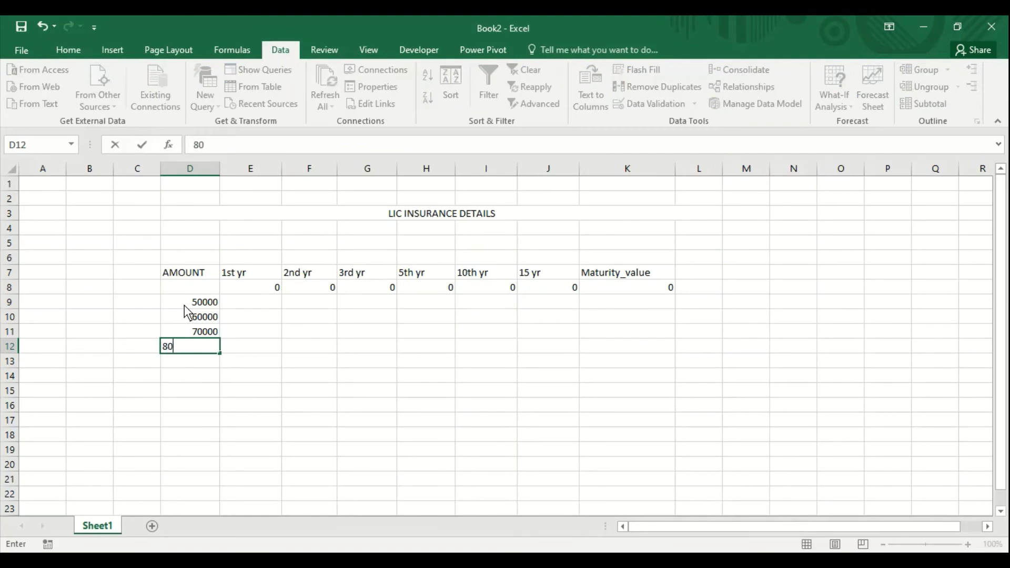
text(000)
key(Return)
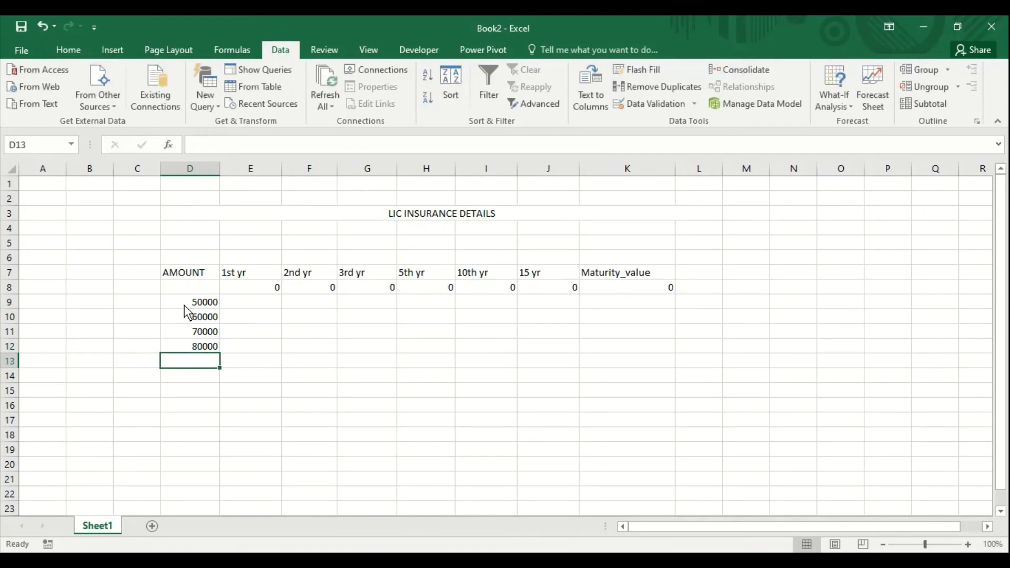
text(90000)
key(Return)
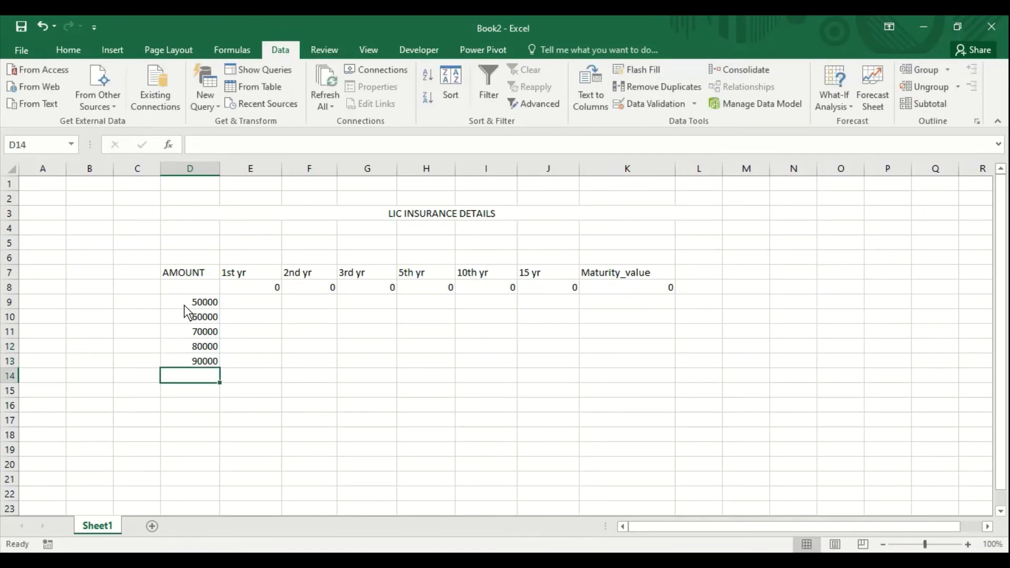
text(100000)
key(Return)
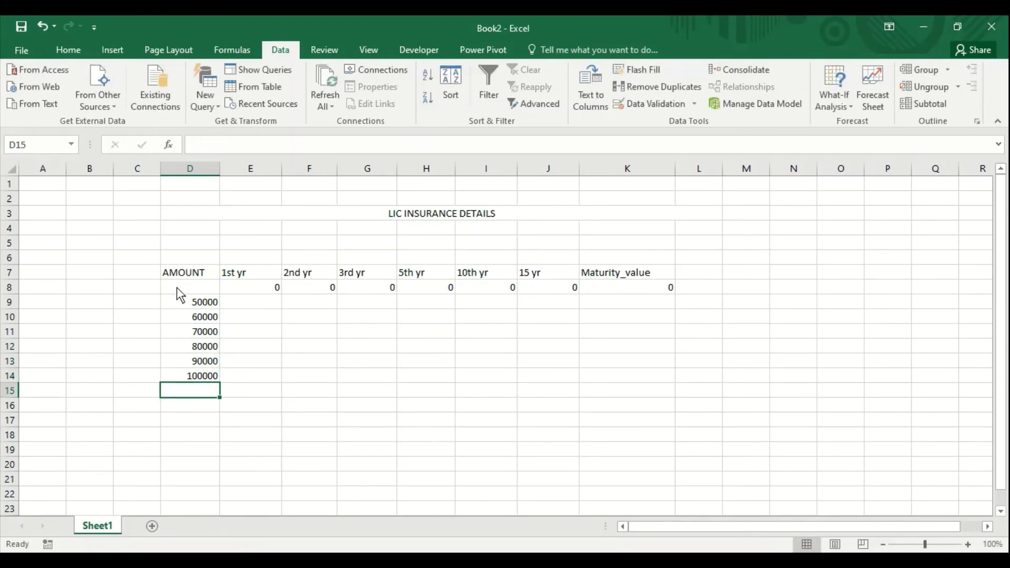
- Create a one-variable data table on D8:K14 with column input cell $D$8
drag(176, 287, 643, 375)
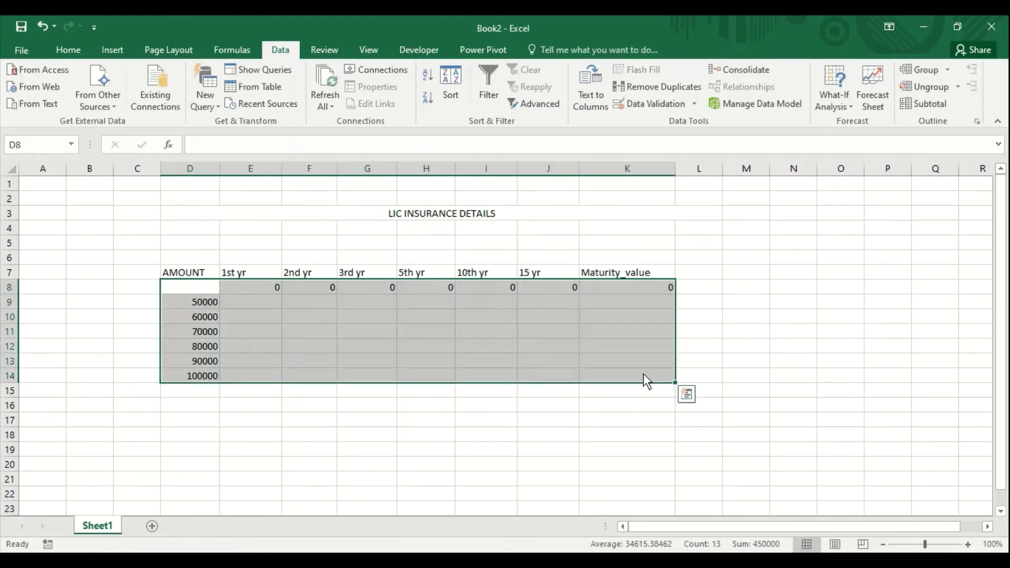
click(823, 100)
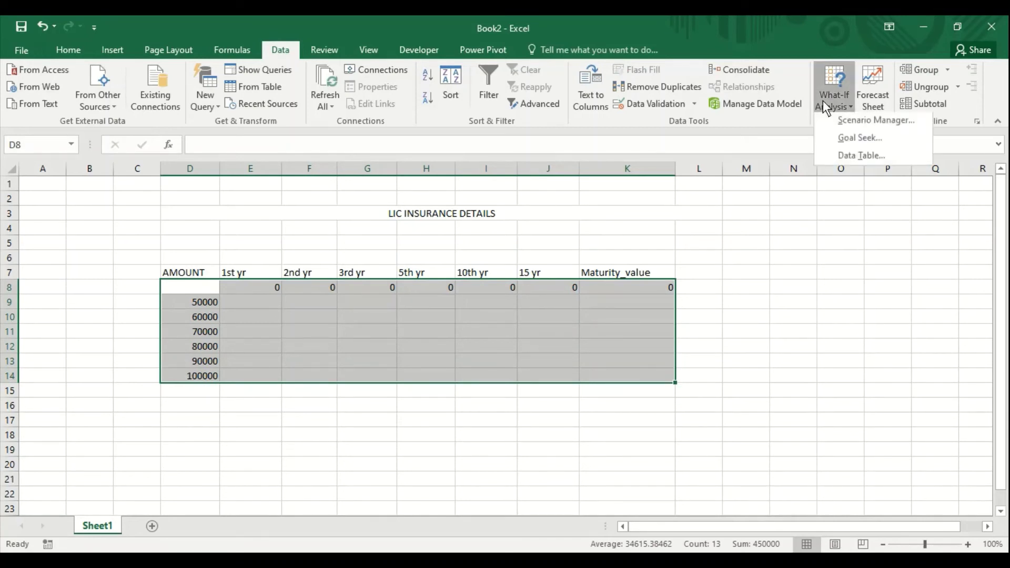
click(846, 158)
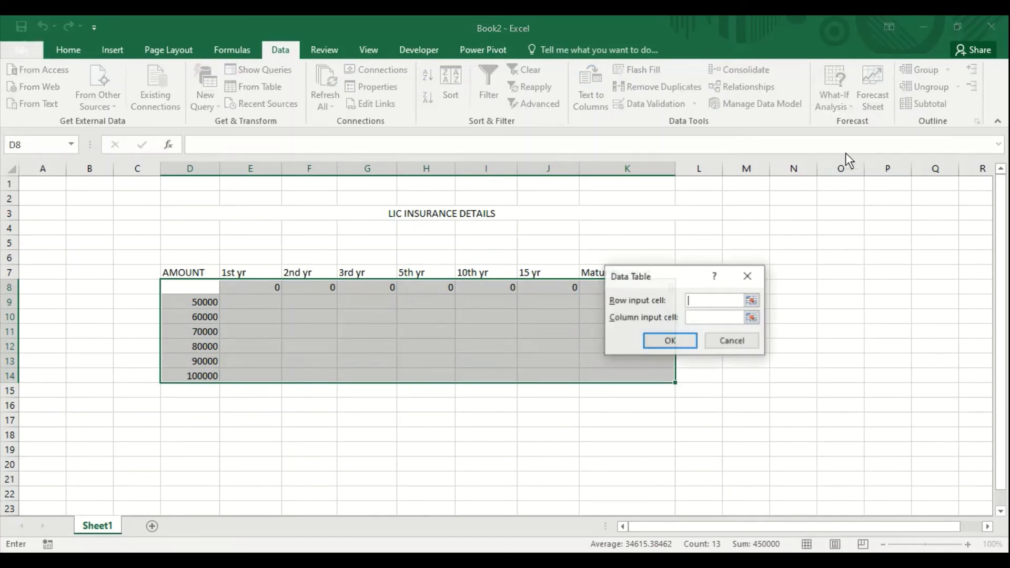
drag(656, 273, 754, 278)
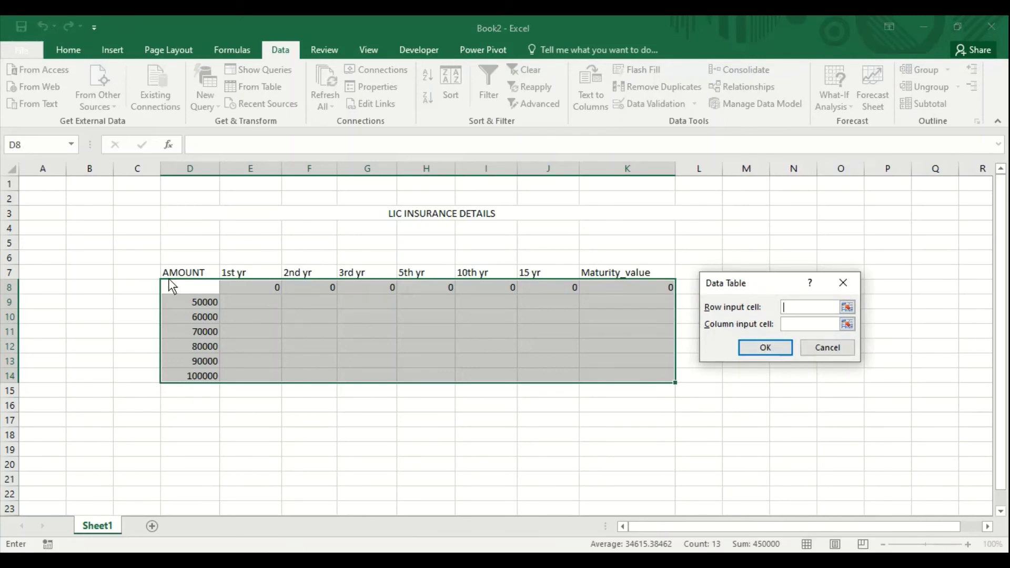
click(807, 324)
click(185, 286)
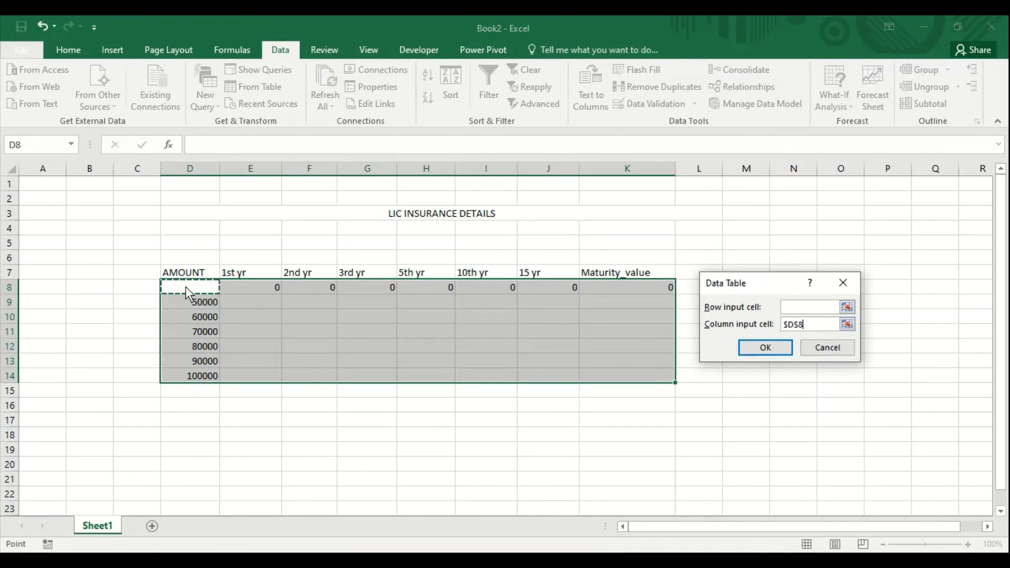
click(758, 349)
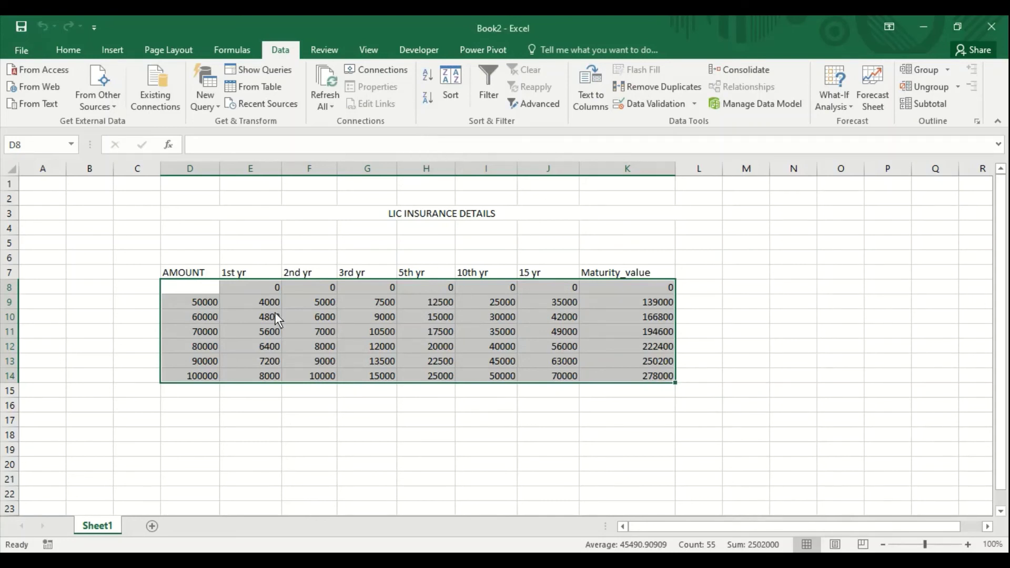
click(320, 367)
click(210, 317)
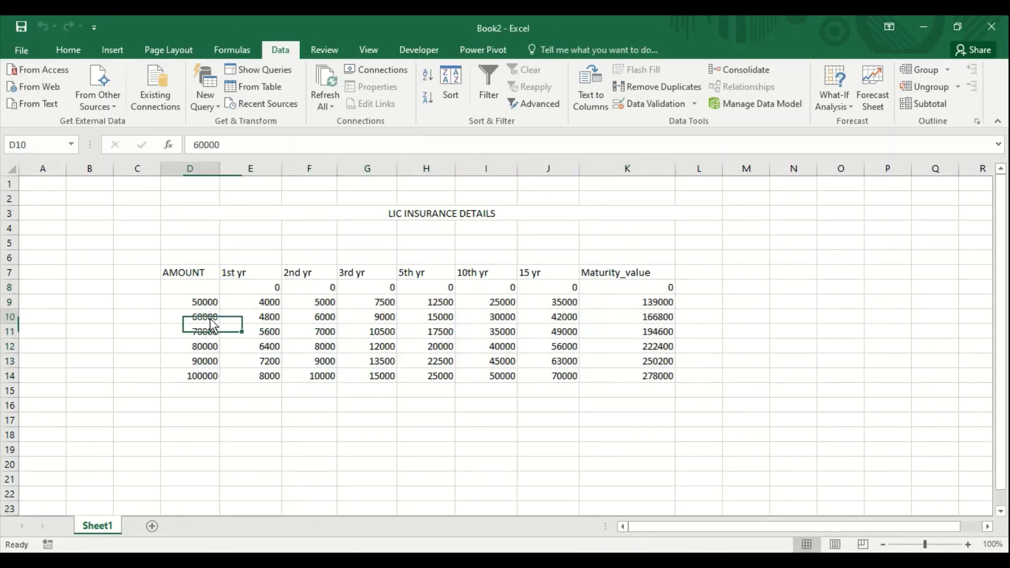
click(247, 314)
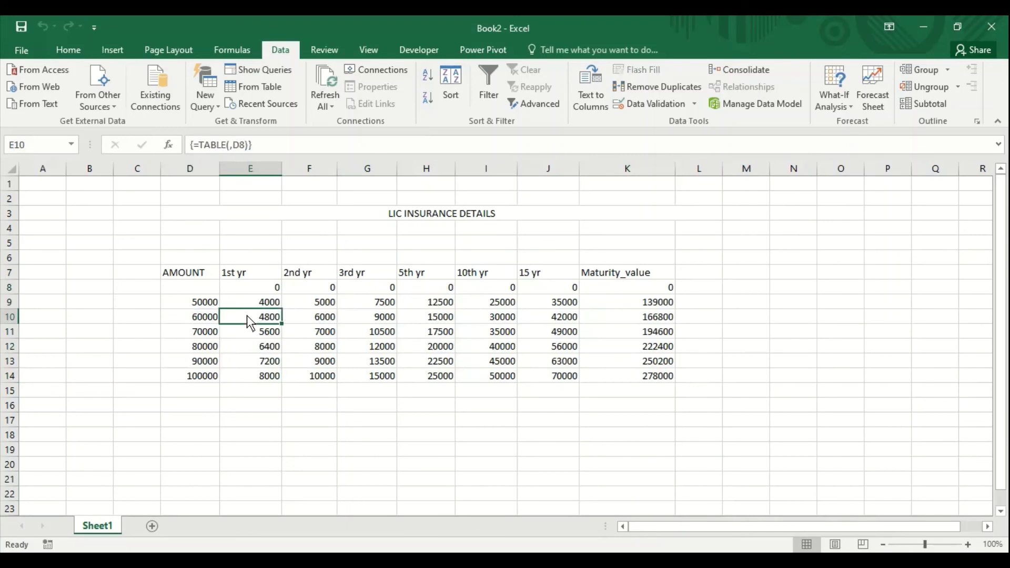
click(369, 320)
click(504, 335)
click(565, 337)
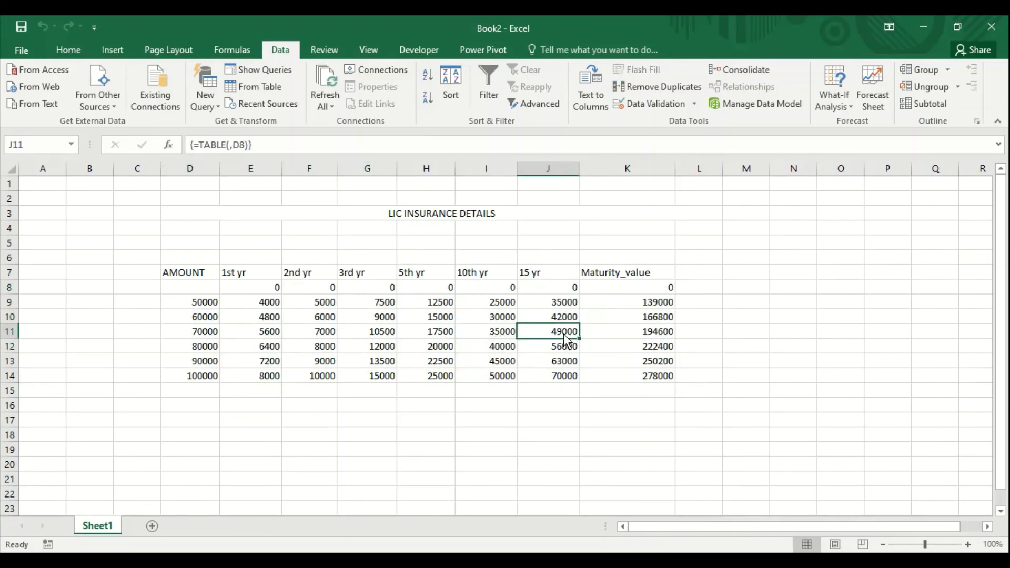
click(644, 336)
click(488, 363)
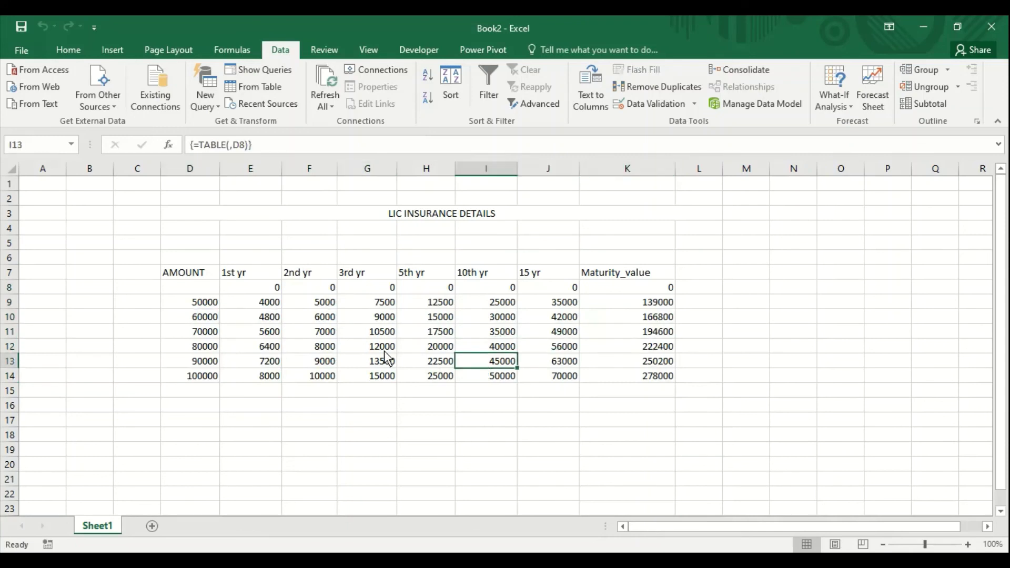